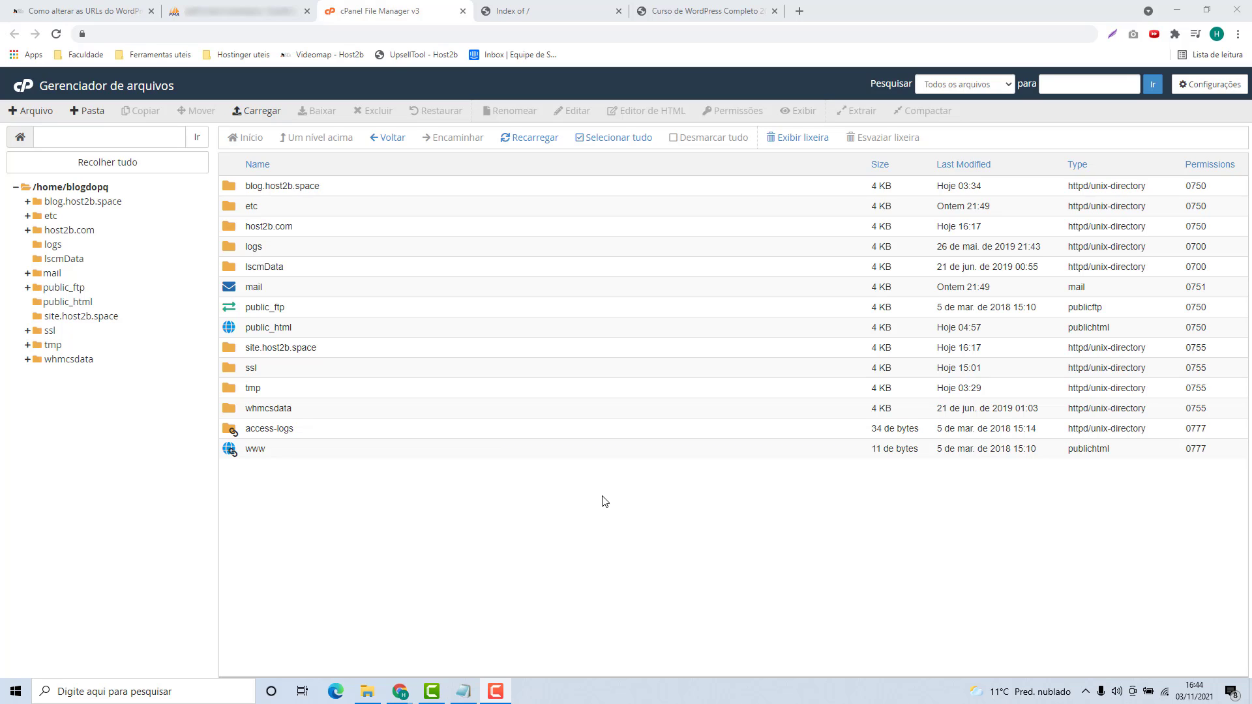
left_click(715, 19)
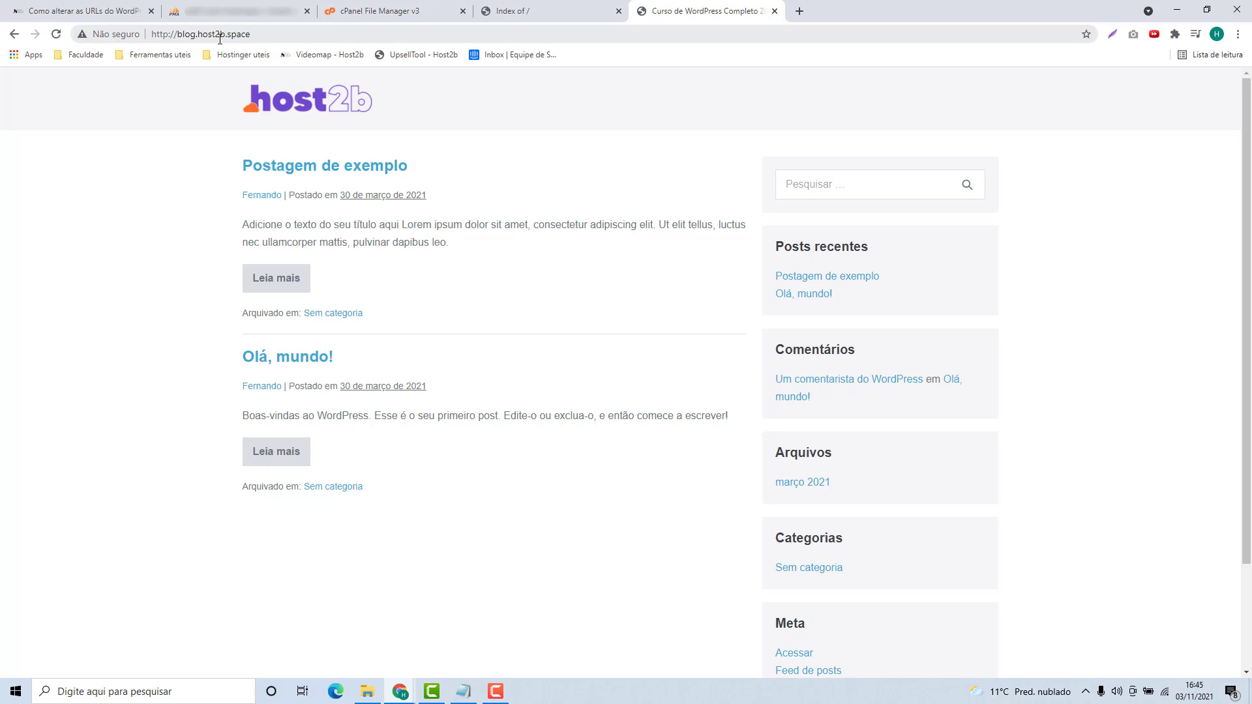
left_click(539, 13)
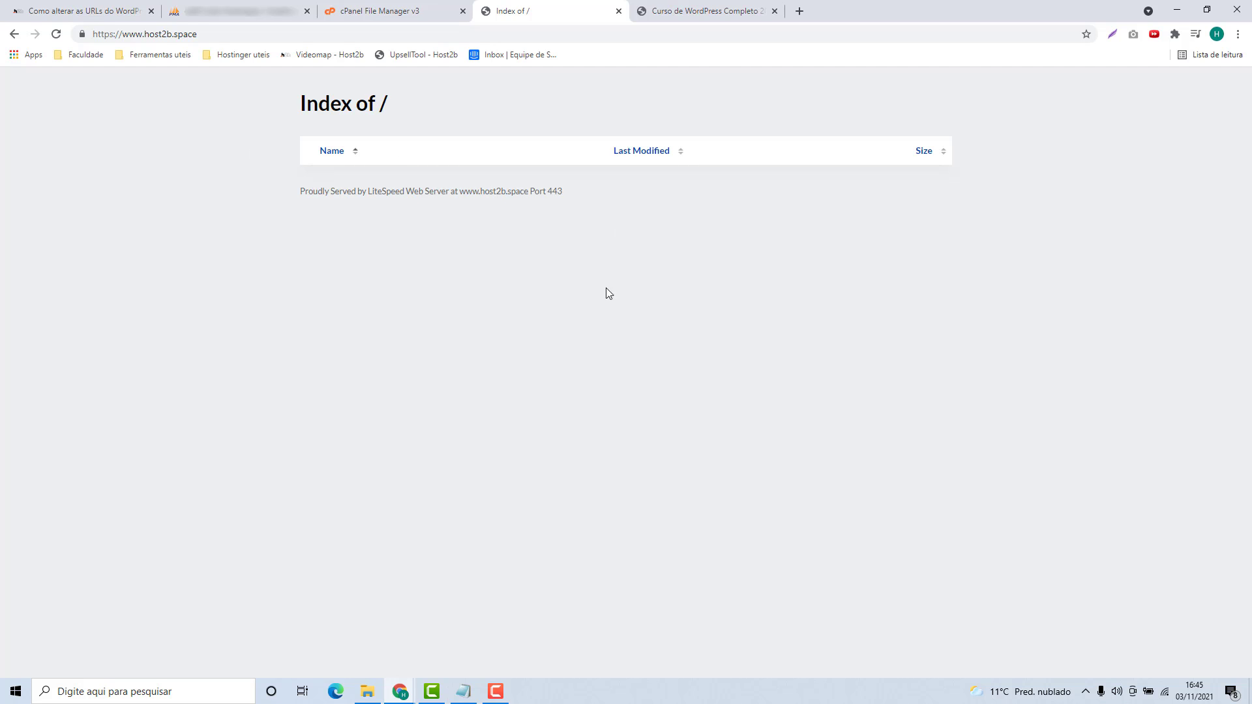
left_click(701, 12)
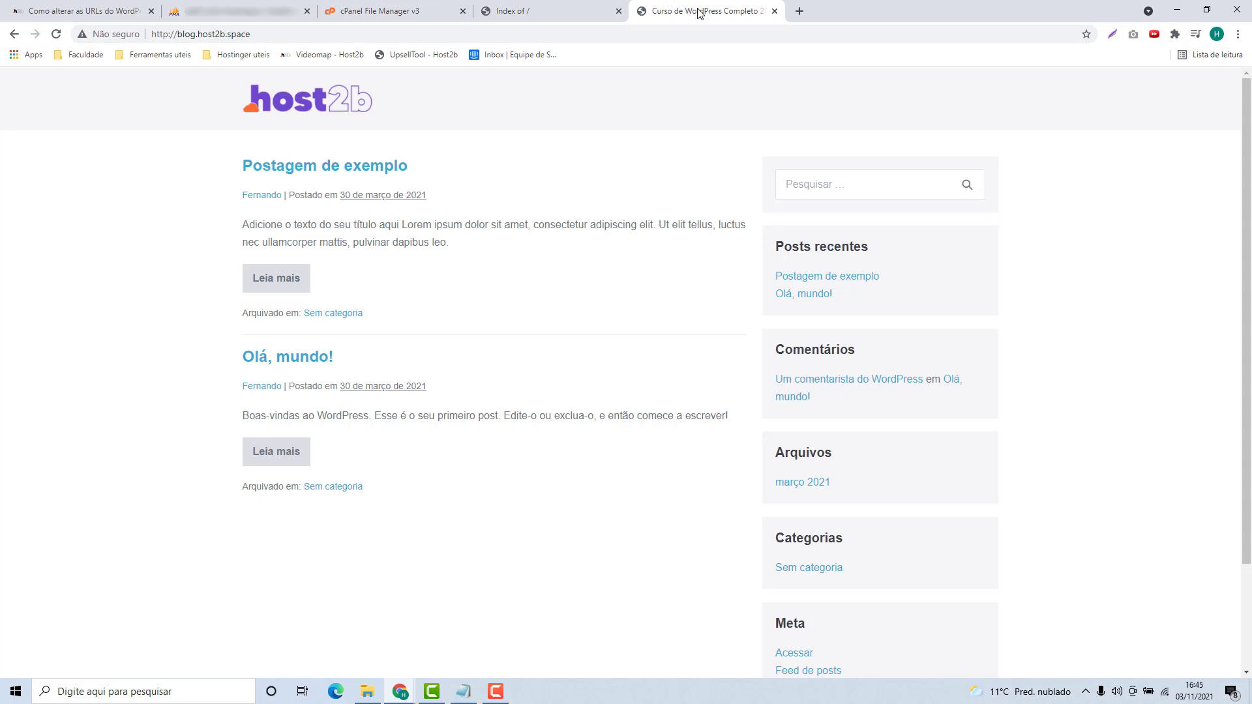
left_click(409, 22)
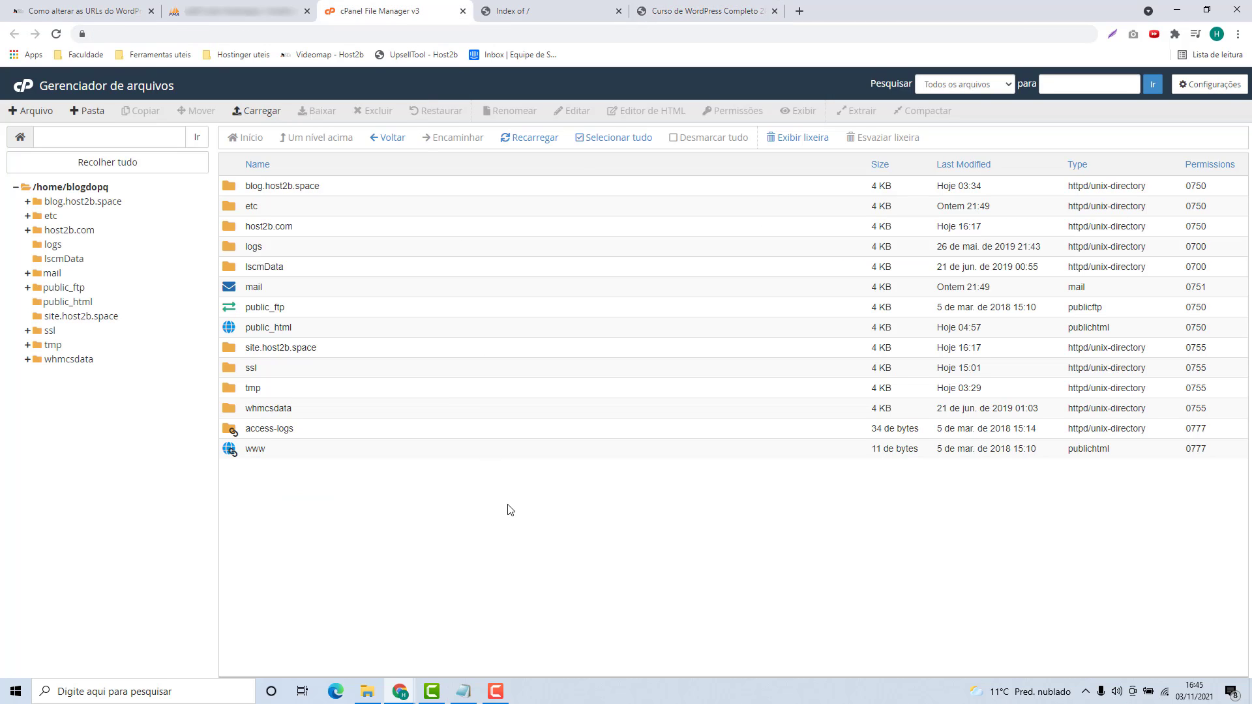
left_click(285, 14)
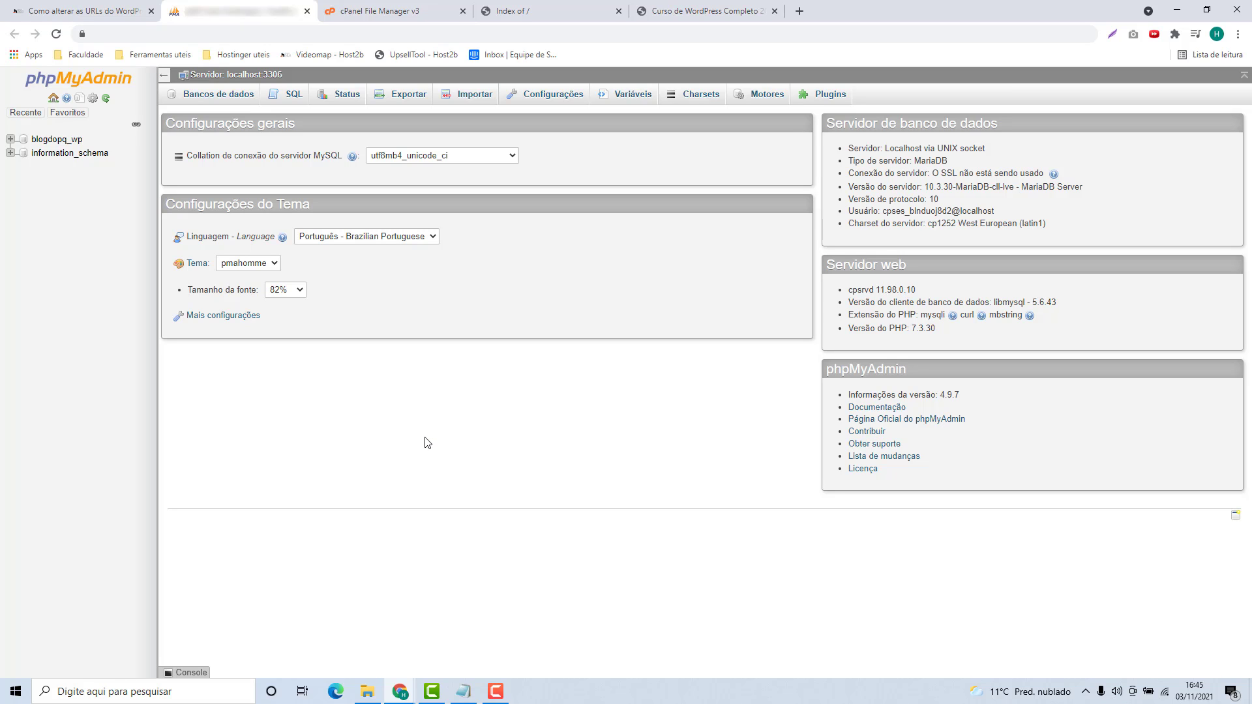
left_click(414, 21)
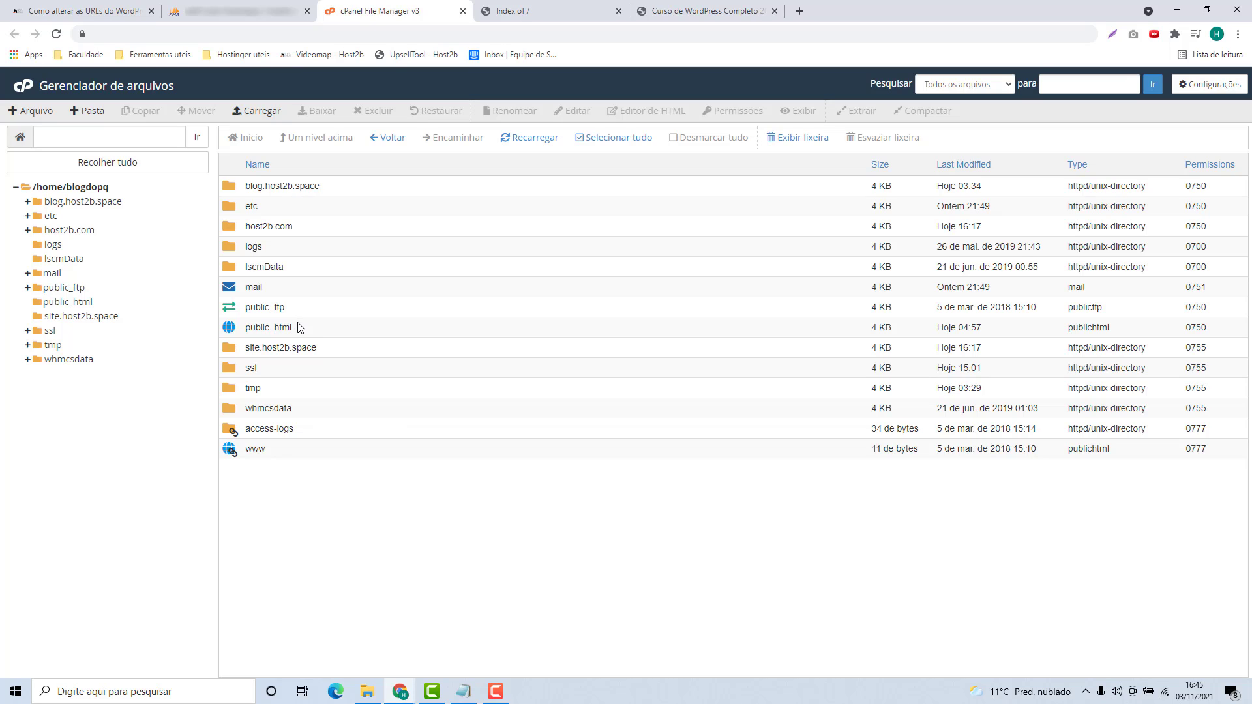
- Move all WordPress files and folders from the blog.host2b.space folder to /public_html
double_click(352, 193)
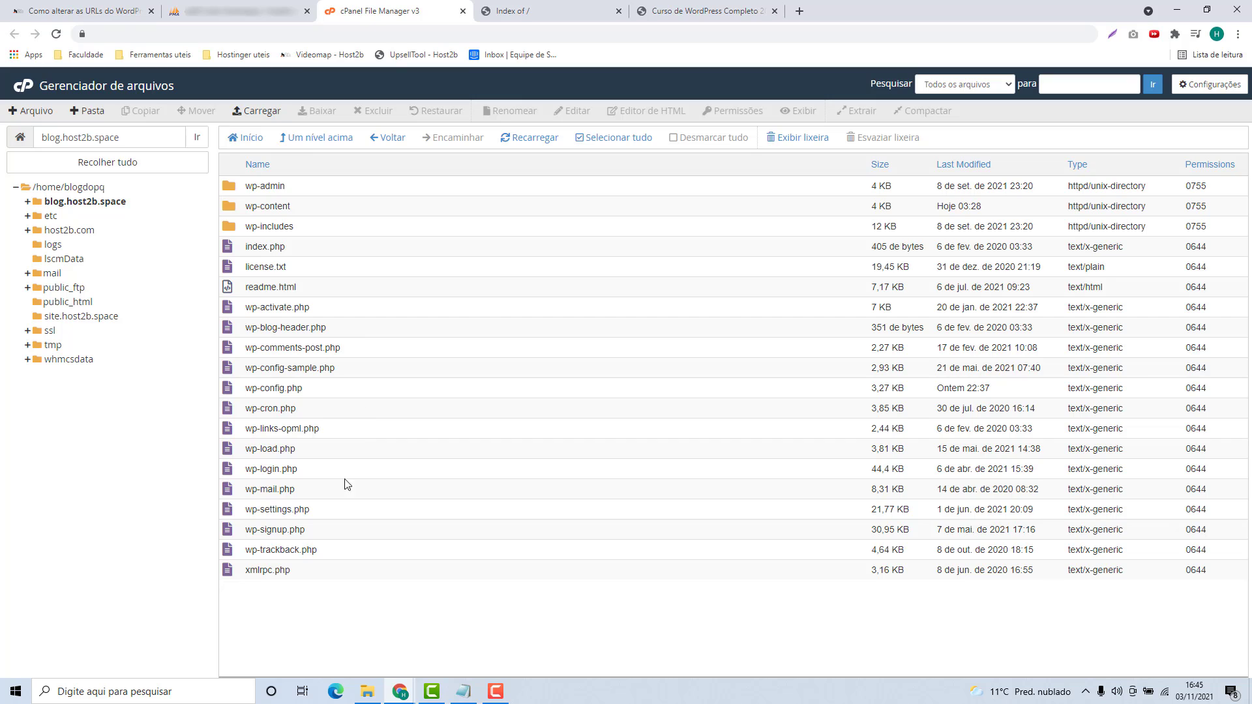
left_click(241, 186)
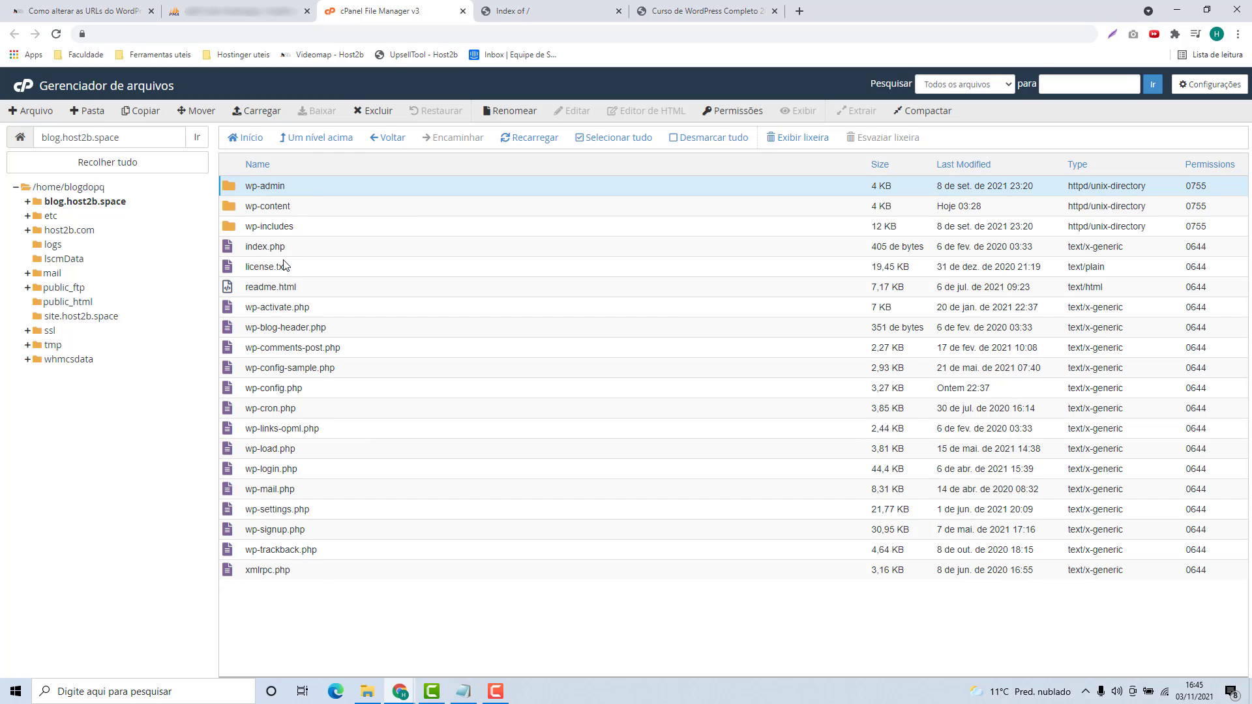
left_click(300, 546)
left_click(316, 577, "shift")
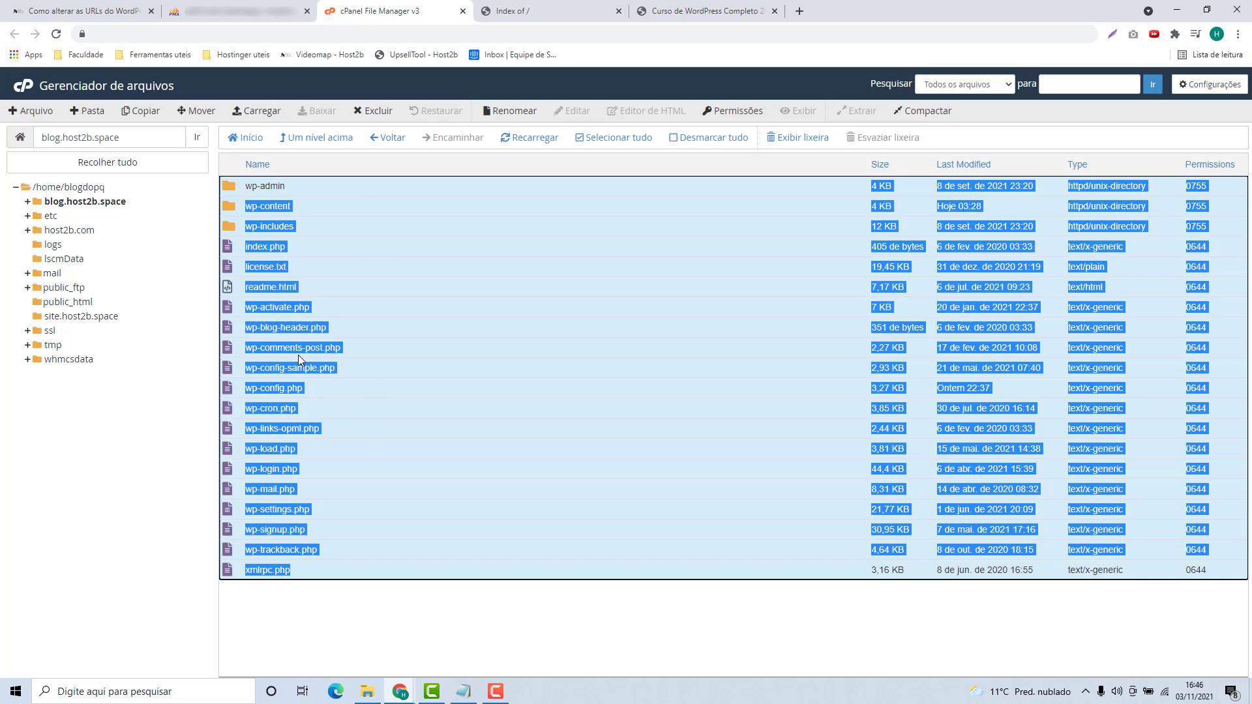
left_click(196, 112)
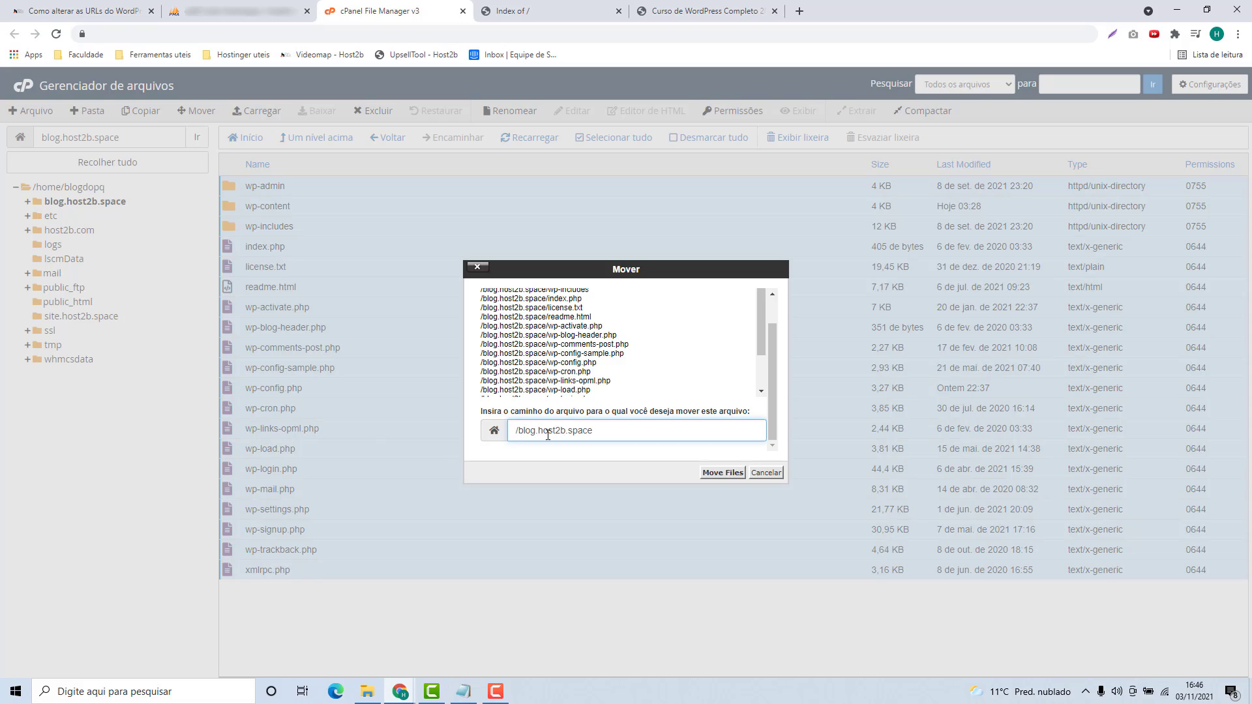
left_click_drag(582, 441, 521, 441)
key("BackSpace")
type("public_html")
left_click(724, 473)
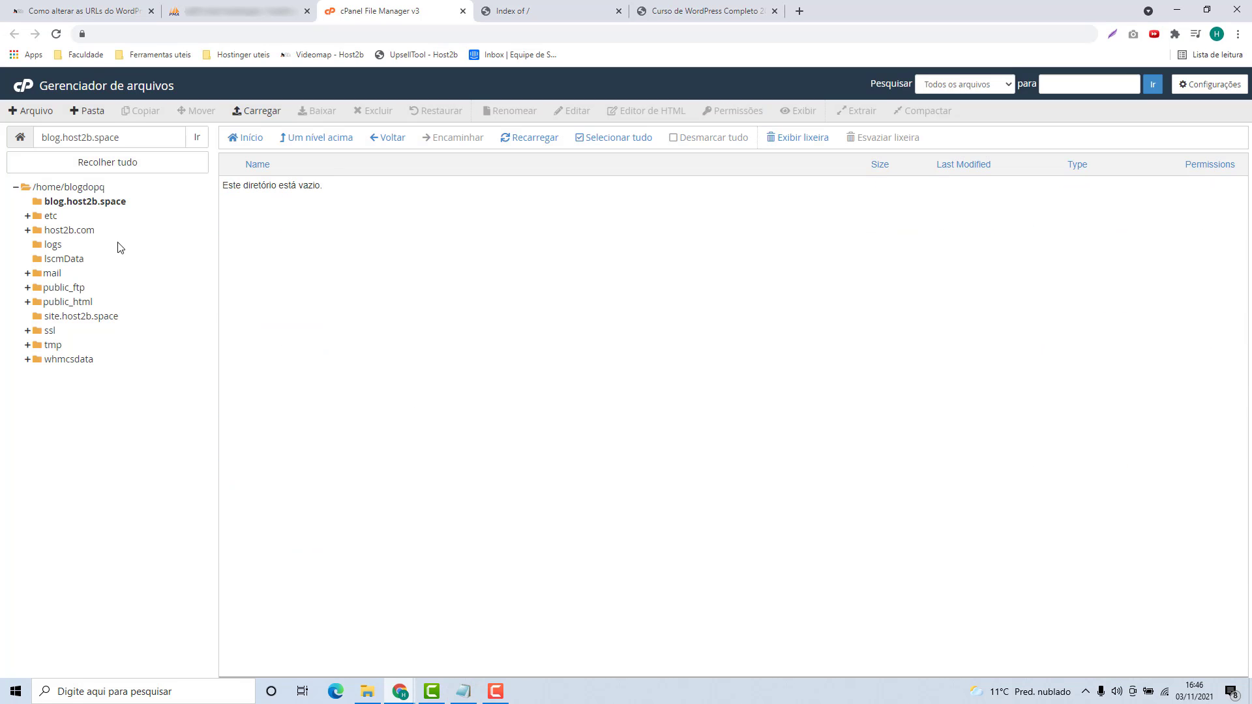
left_click(72, 303)
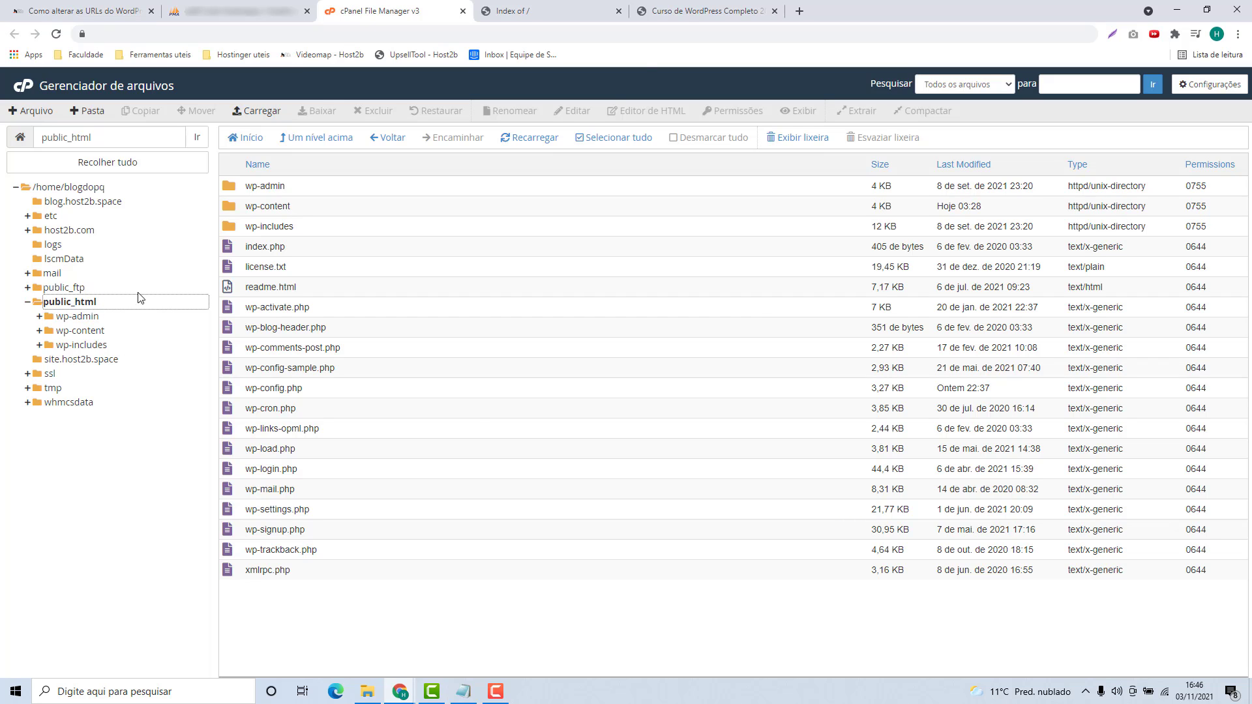
left_click(685, 14)
left_click(669, 28)
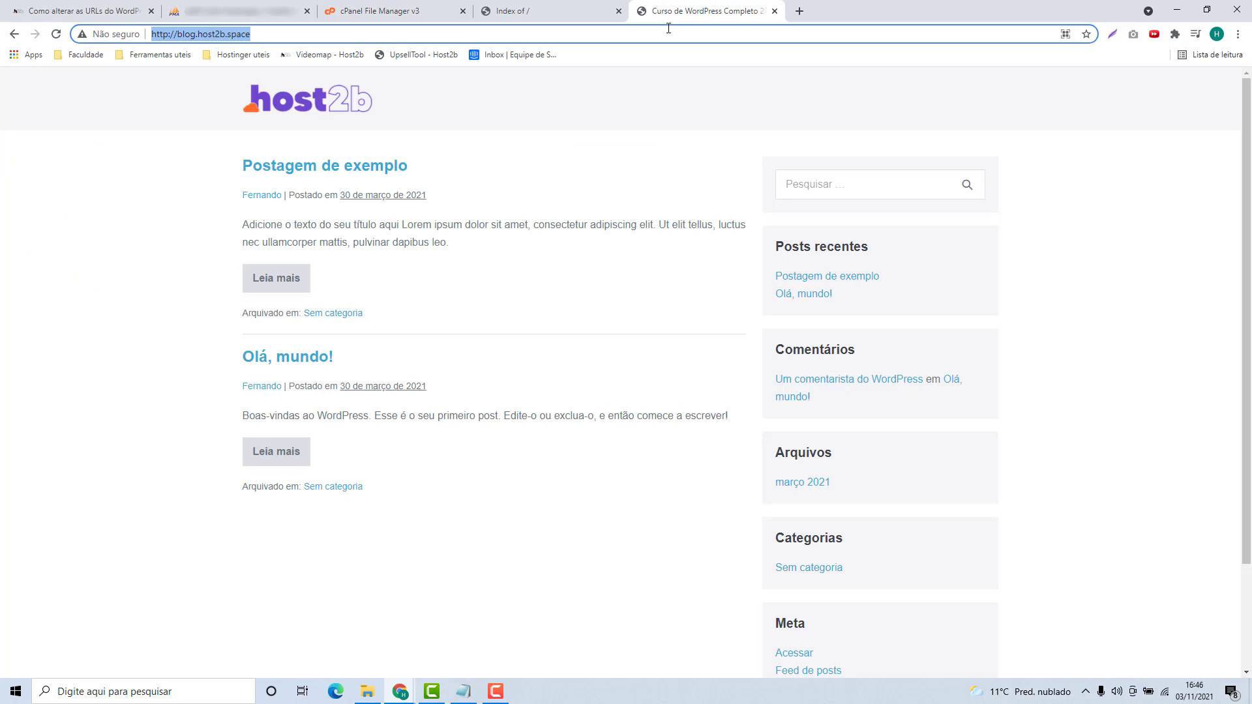
key("Return")
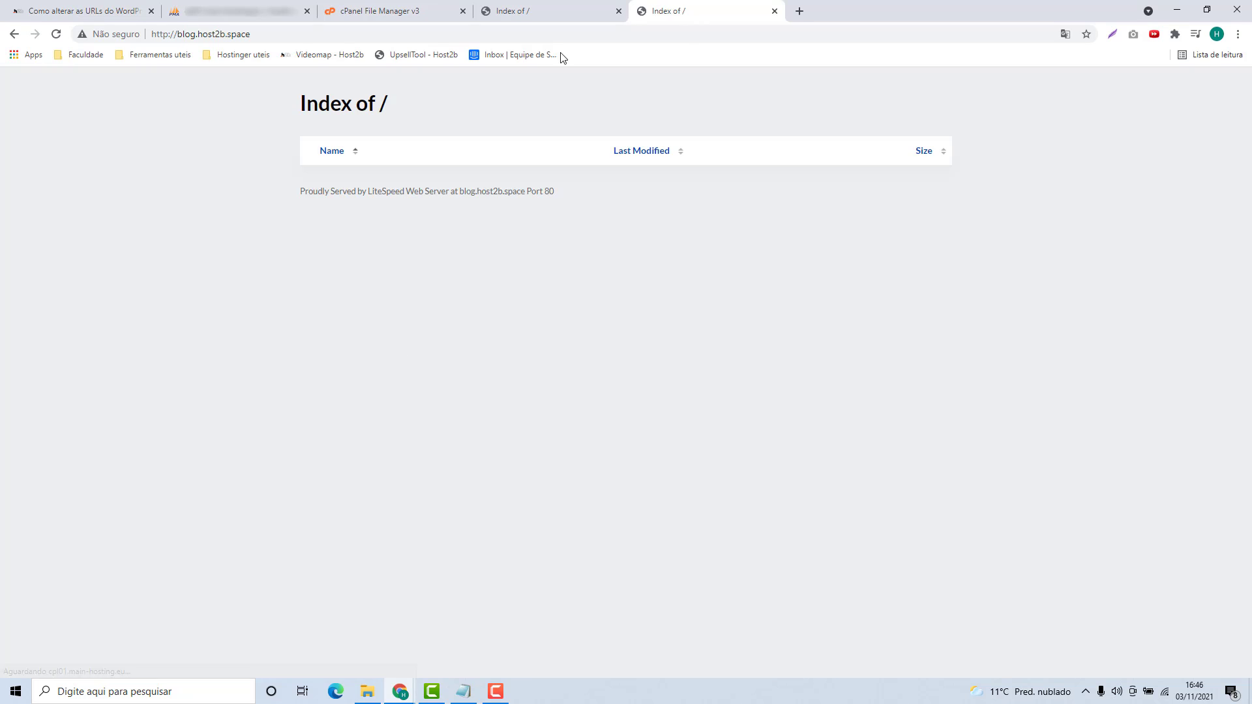
left_click(538, 18)
left_click(328, 34)
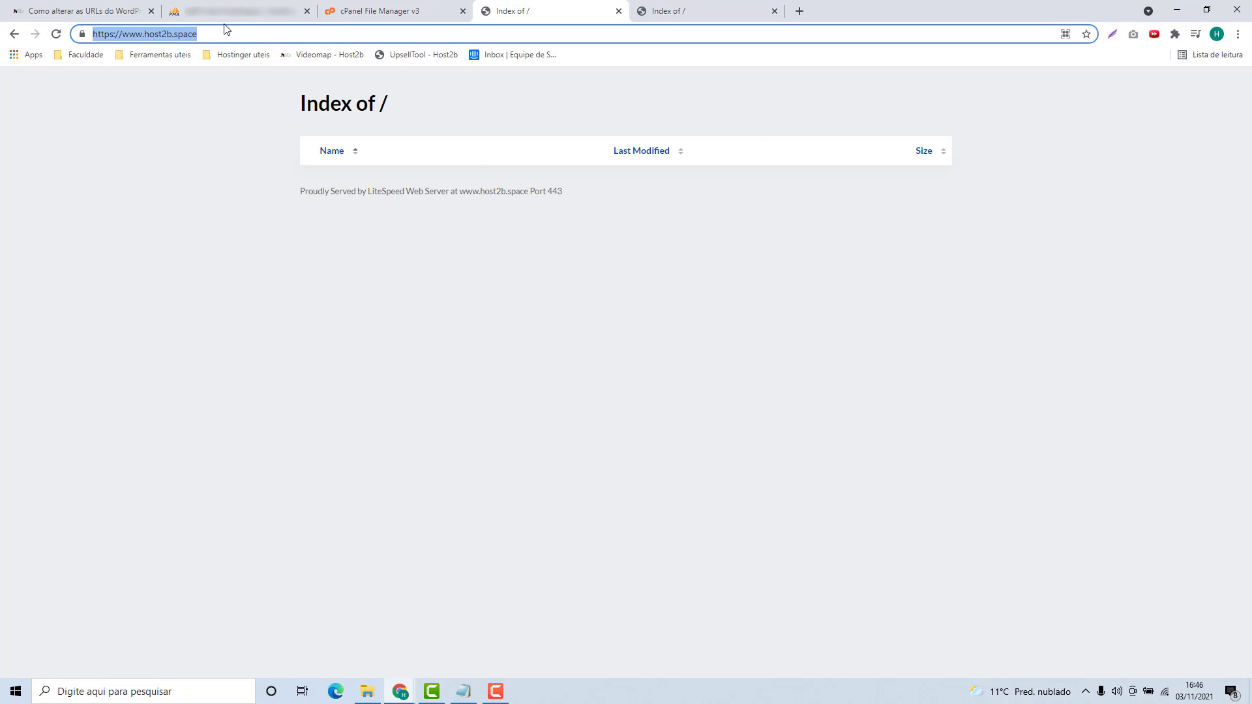
key("Return")
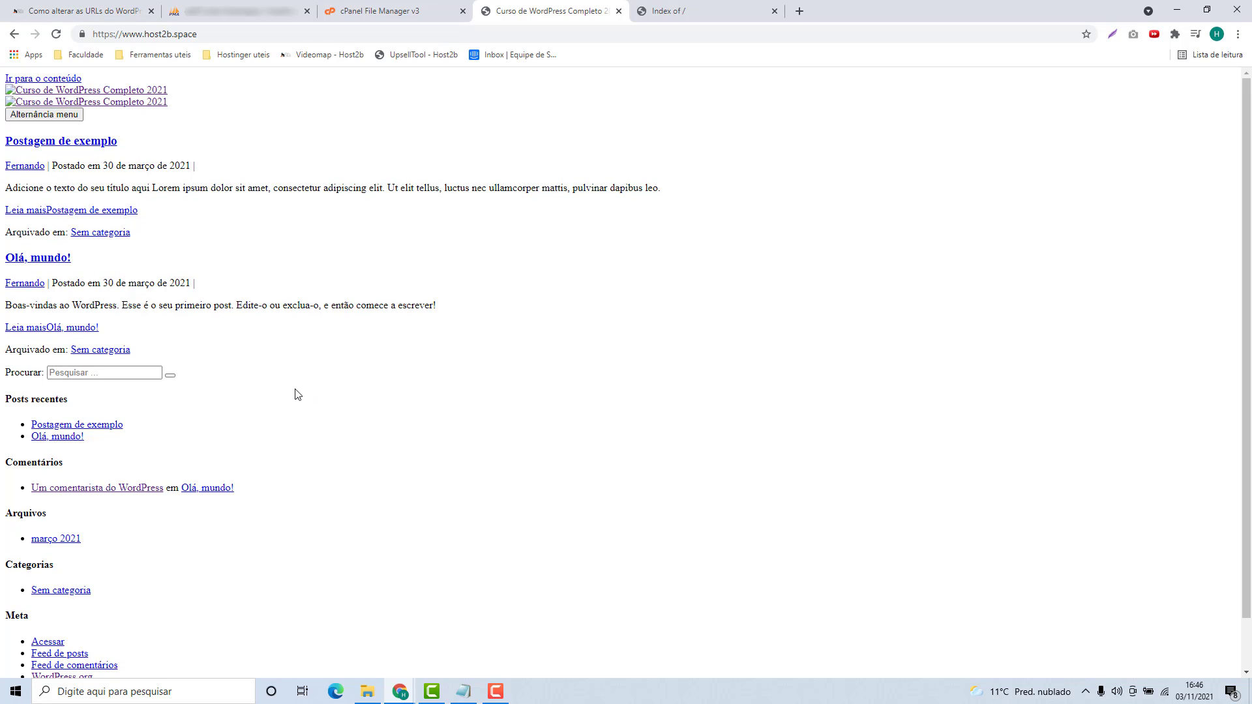
- Copy the two UPDATE wp_posts SQL statements from the host2b.net article on changing WordPress URLs
left_click(431, 13)
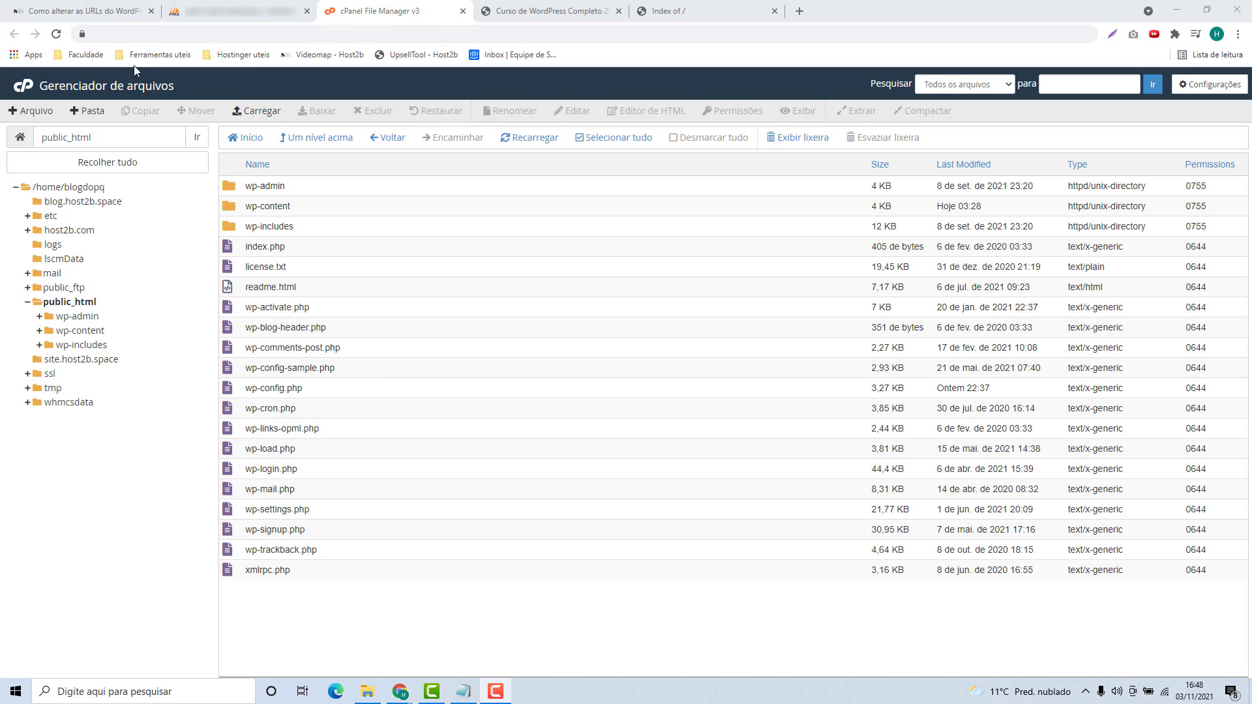
left_click(78, 11)
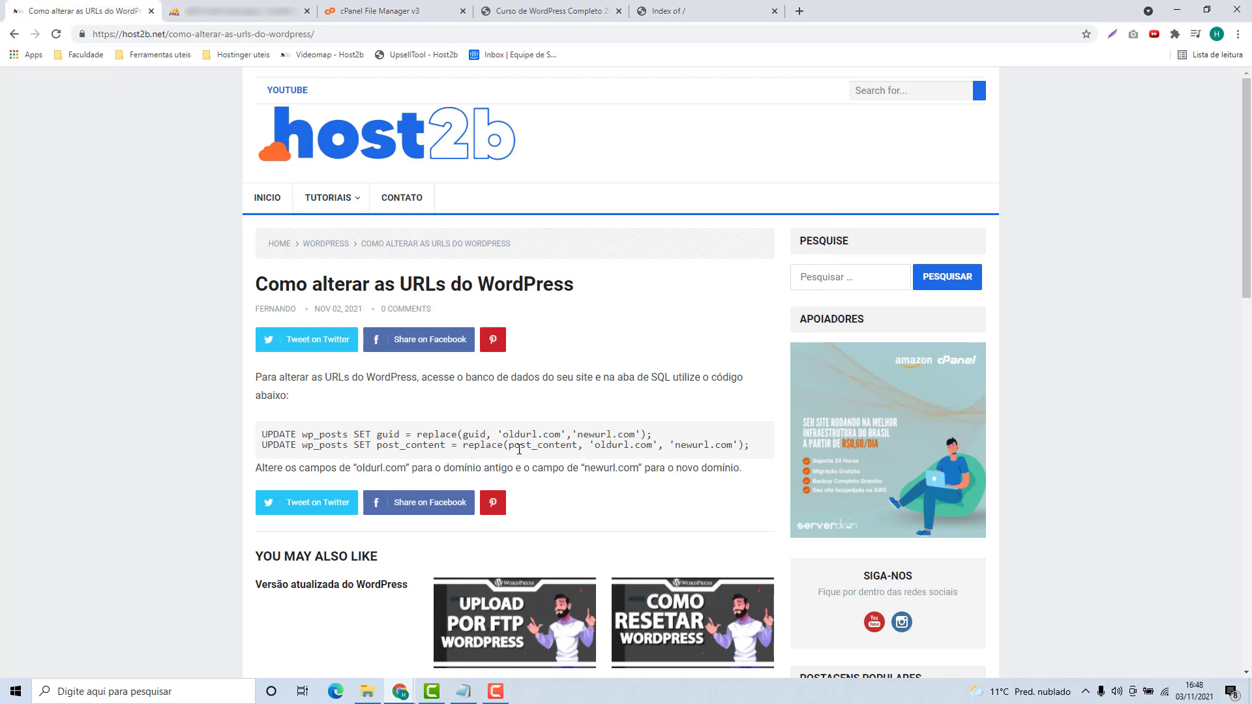
left_click_drag(262, 434, 750, 456)
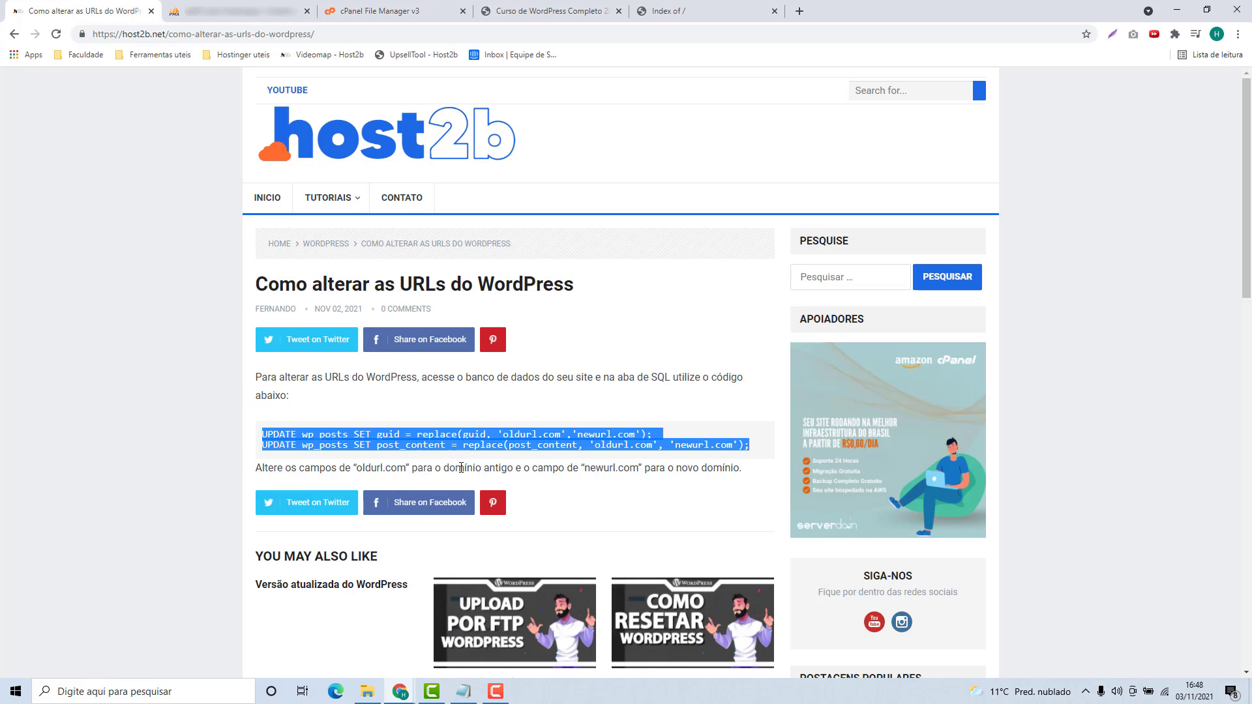
left_click(396, 447)
left_click_drag(262, 434, 749, 447)
key("ctrl+c")
- In phpMyAdmin, paste the copied statements into a new SQL query for the blogdopq_wp database
left_click(243, 11)
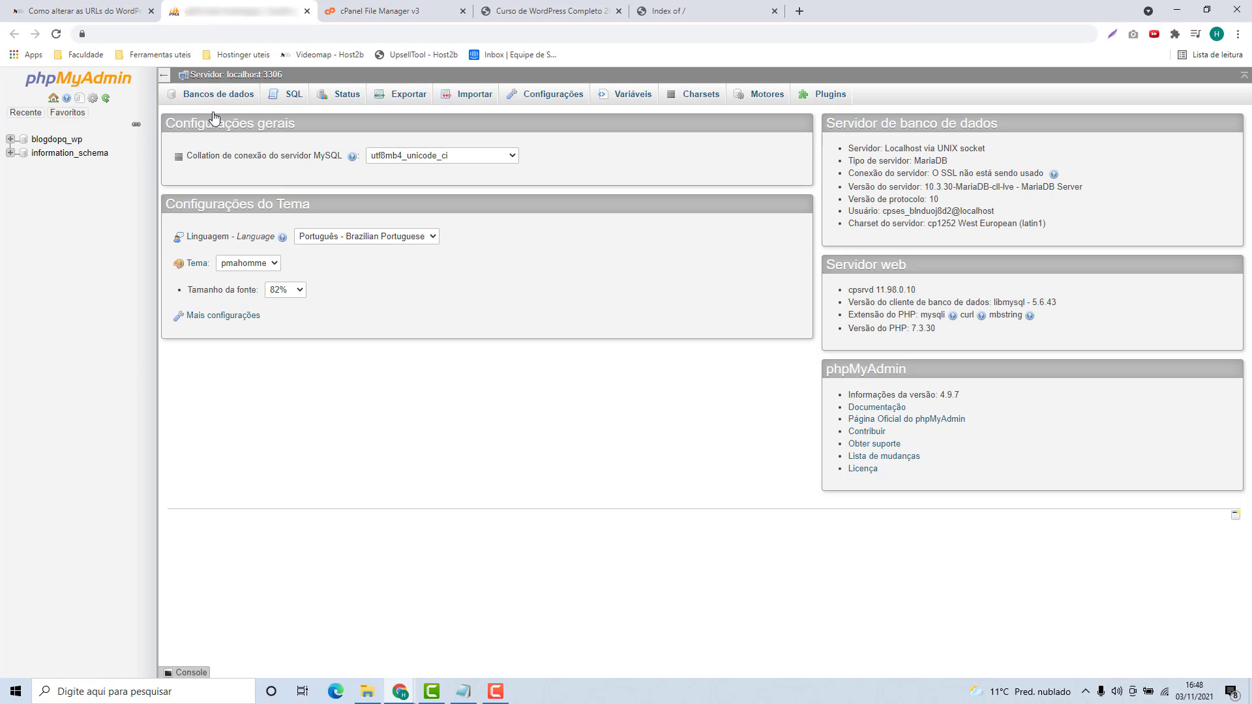
left_click(56, 141)
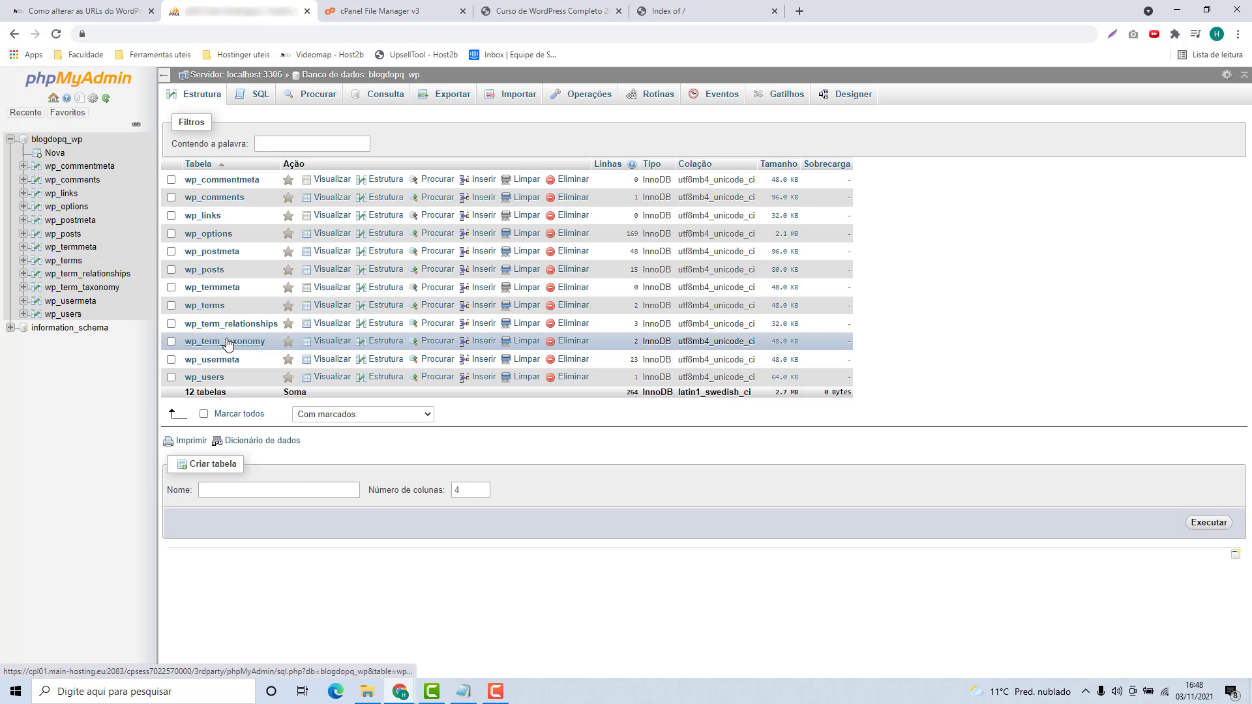
left_click(253, 98)
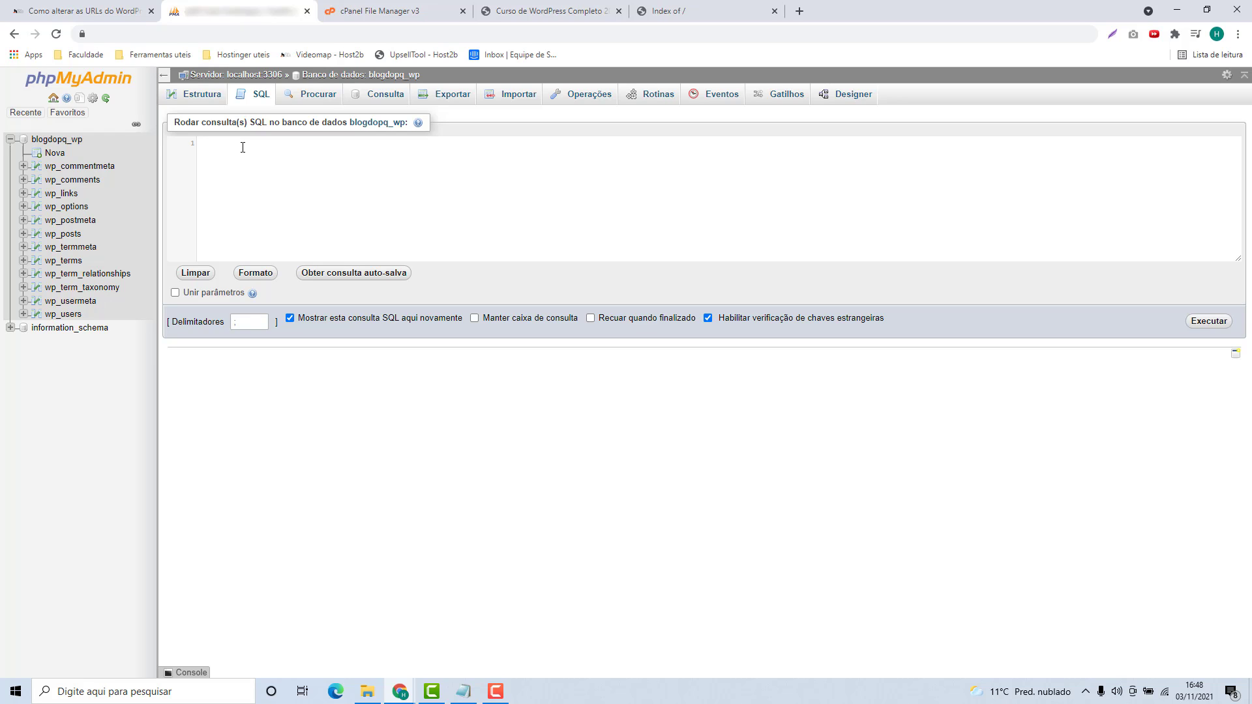
key("ctrl+v")
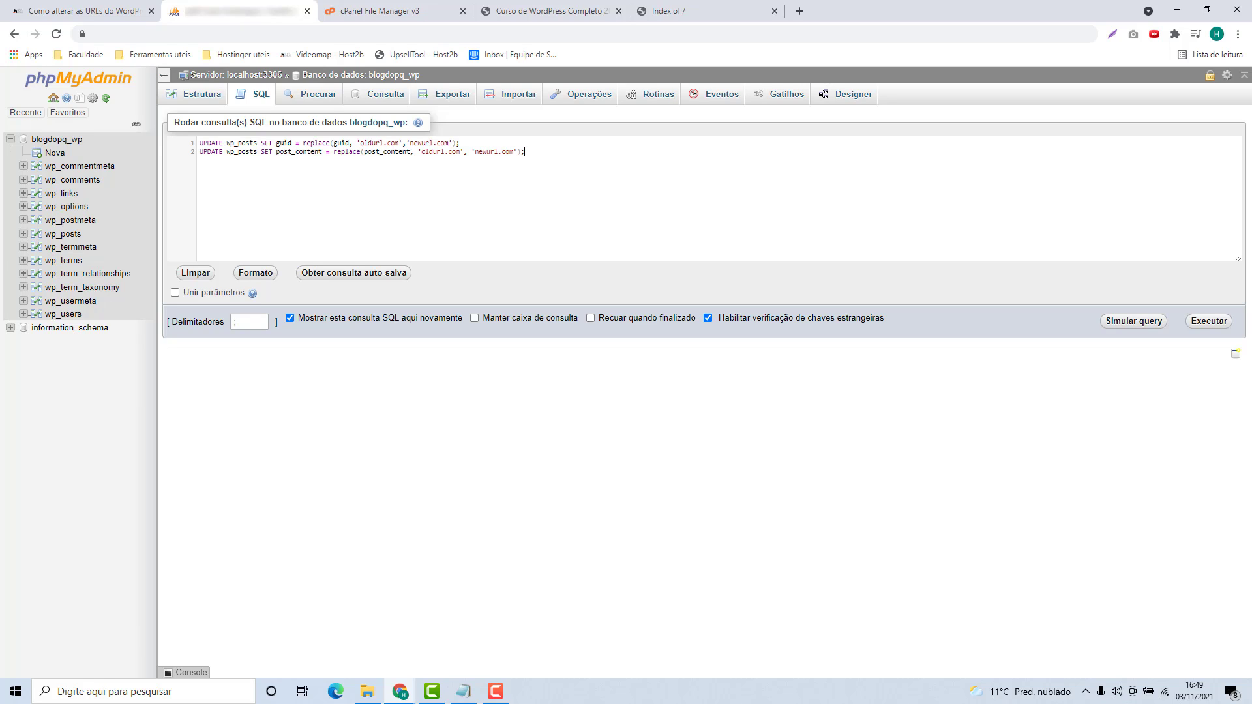
- In the guid UPDATE statement, set the old URL to blog.host2b.space and the new URL to host2b.space
left_click_drag(361, 147, 375, 148)
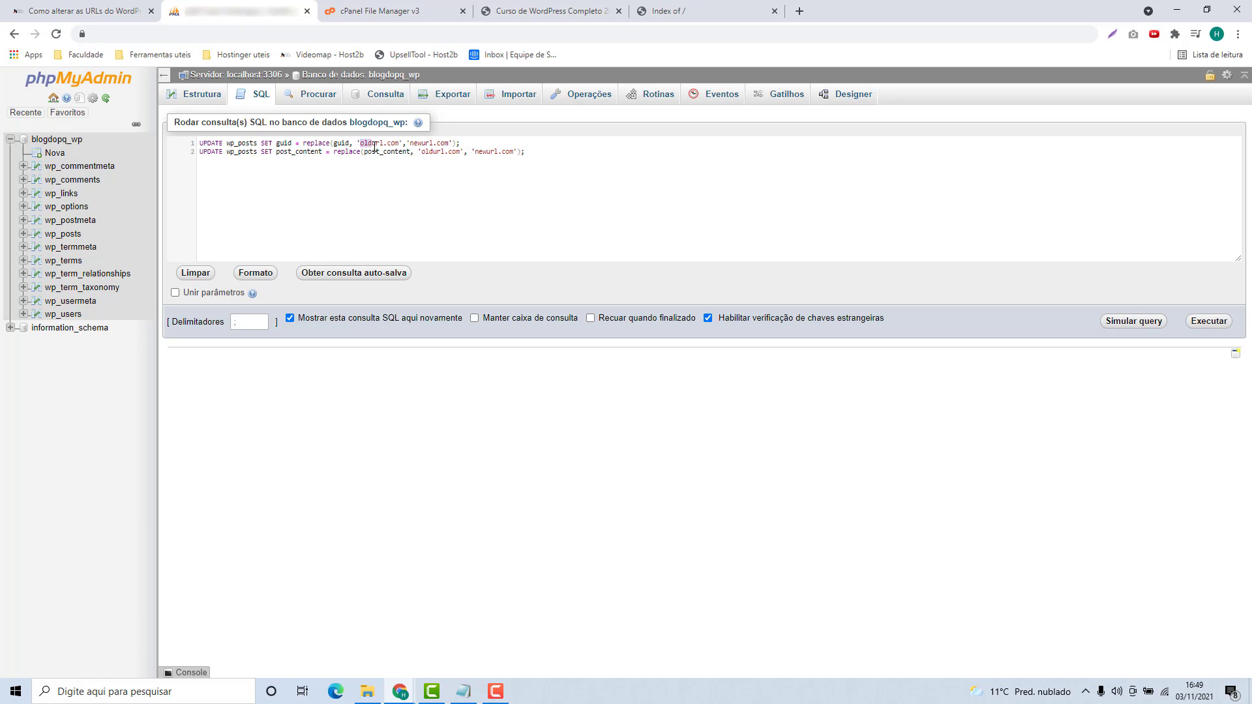
double_click(413, 143)
left_click_drag(441, 144, 400, 143)
key("Right")
left_click_drag(399, 144, 362, 142)
type("blog.host2b.space")
left_click_drag(439, 143, 475, 140)
type("host2b.space")
- In the post_content statement, set the old URL to blog.host2b.space and the new URL to host2b.space, and run both queries
left_click_drag(422, 151, 462, 152)
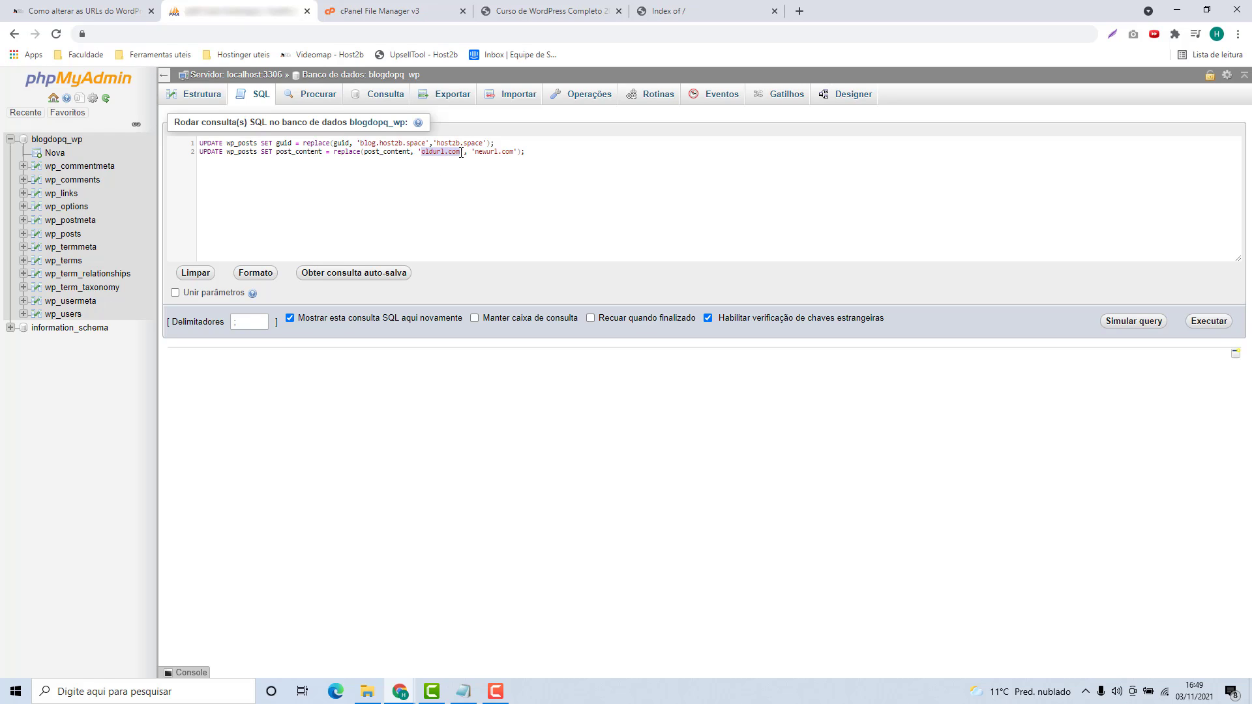
type("blog.host2b.space")
left_click_drag(502, 152, 541, 152)
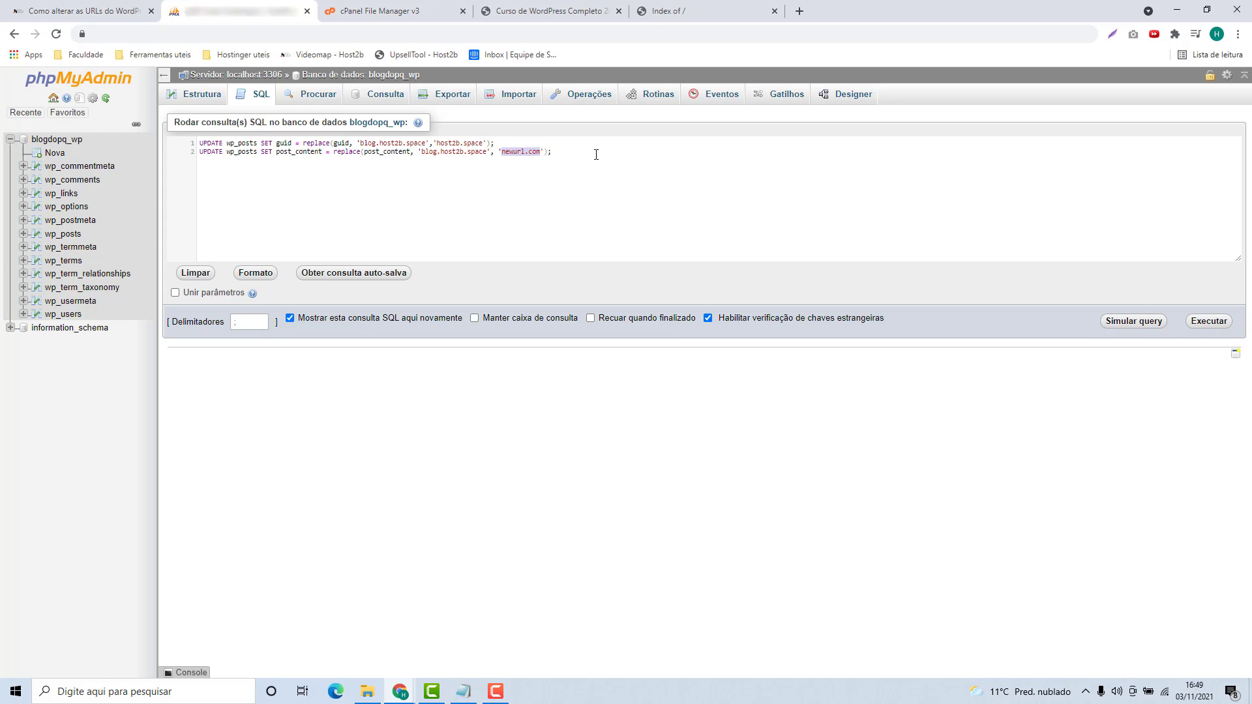
type("host2b.space")
key("ctrl+a")
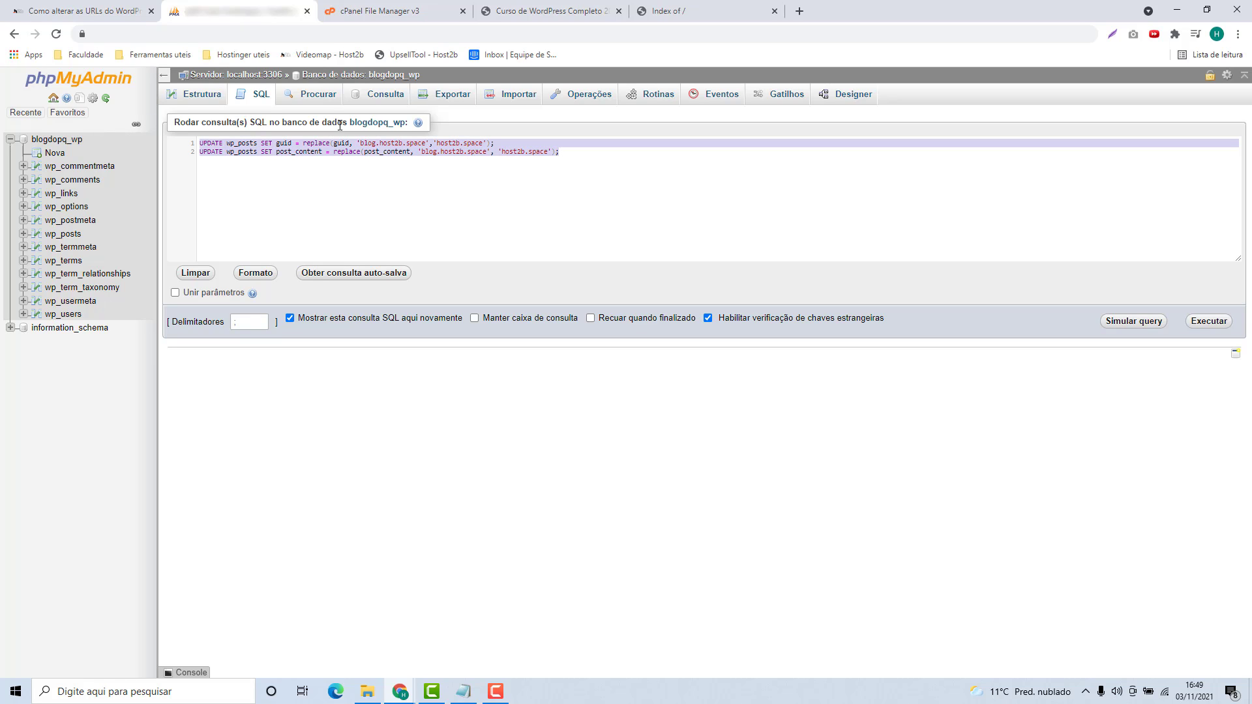
left_click(1209, 326)
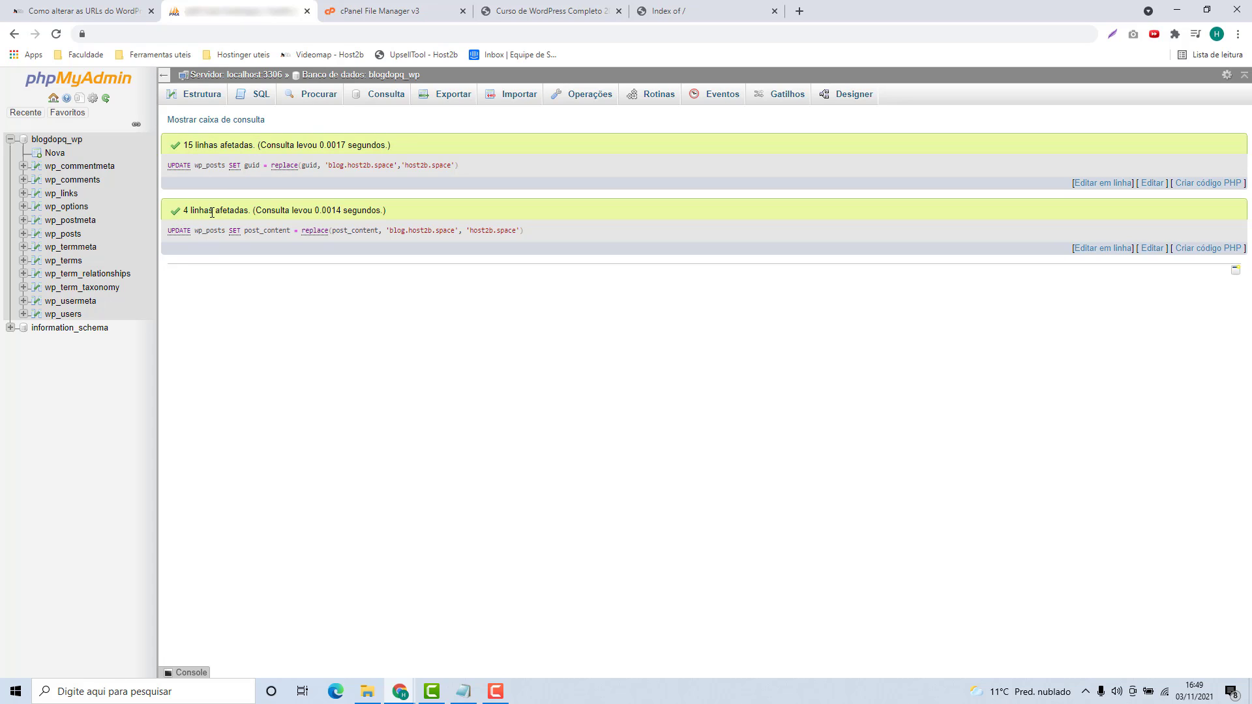
- Open the wp_options table of the blogdopq_wp database
left_click(71, 208)
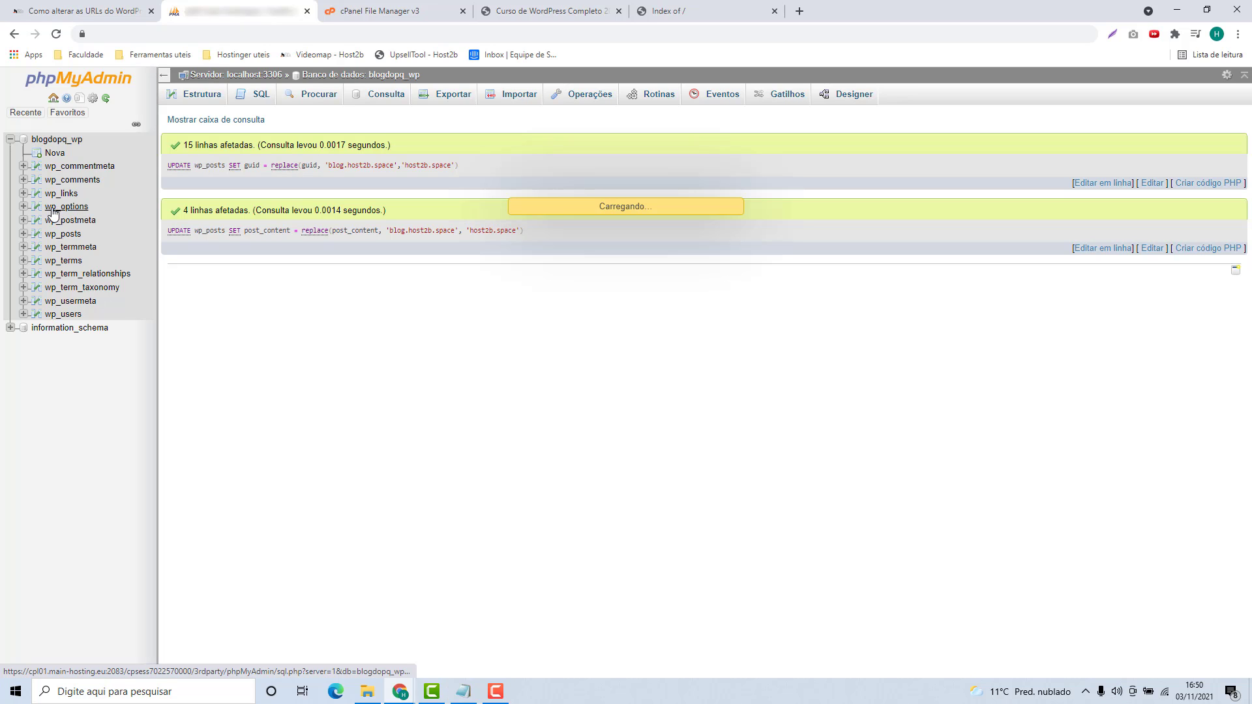